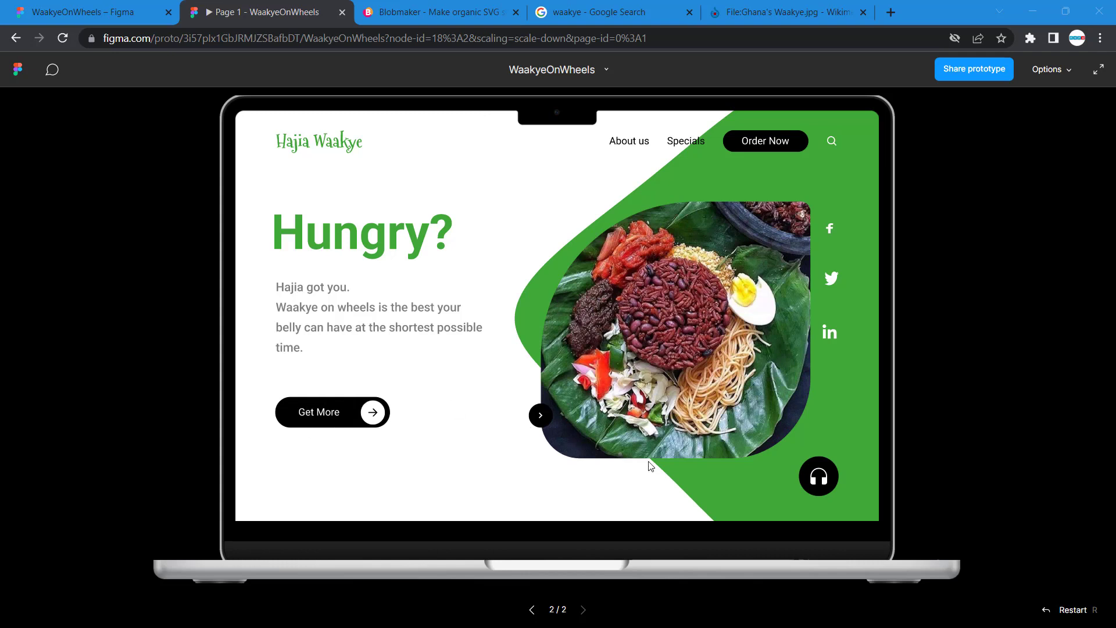
# - Go back to the first WaakyeOnWheels prototype screen with the 'Hungry?' hero
pyautogui.click(532, 610)
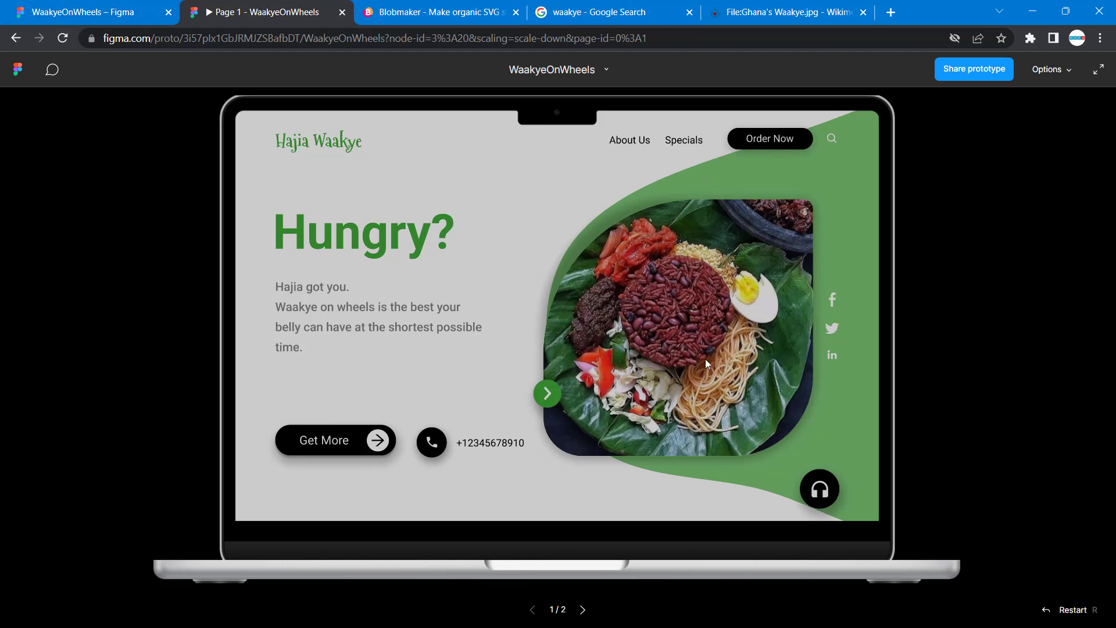
# - Back in the editor, give Get More's Rectangle 4 a drop shadow with X 3, Y 11, blur 20
pyautogui.click(104, 14)
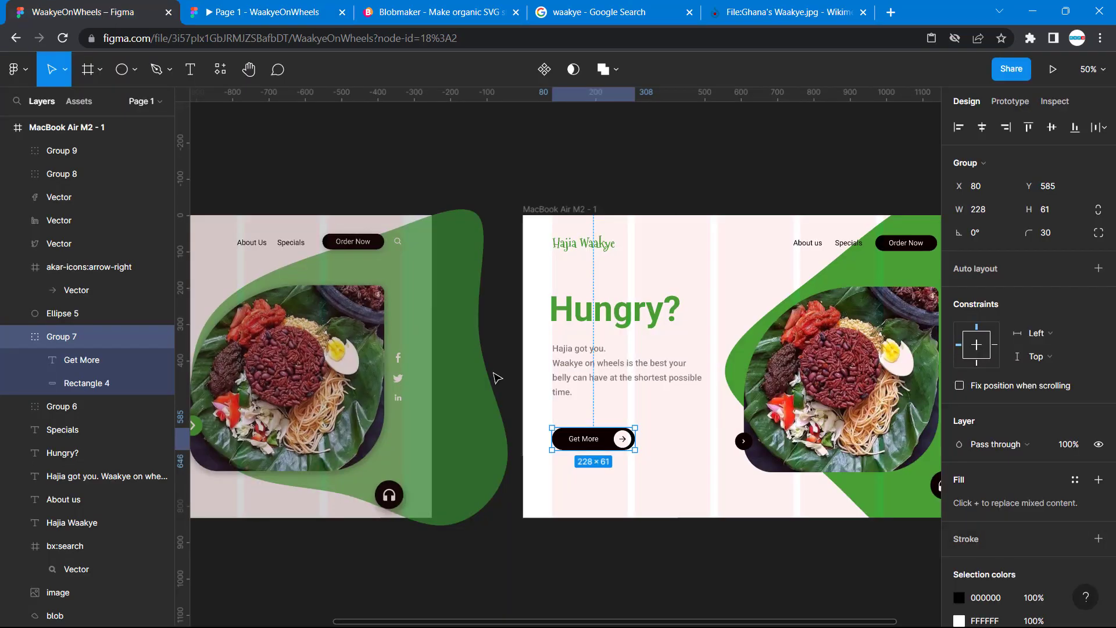
pyautogui.doubleClick(608, 446)
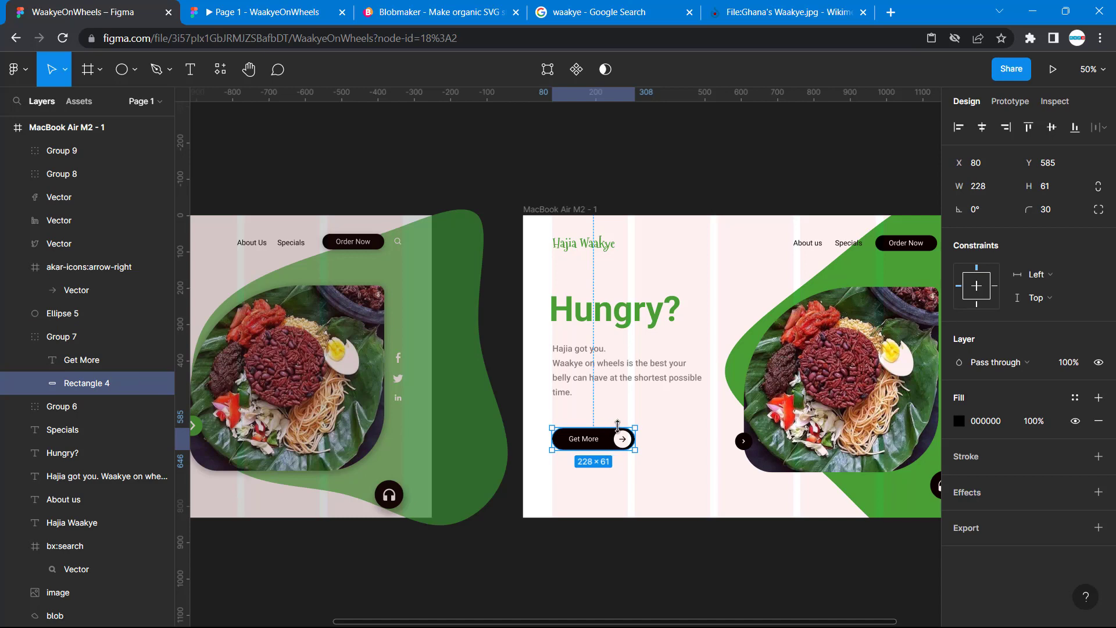
pyautogui.click(961, 493)
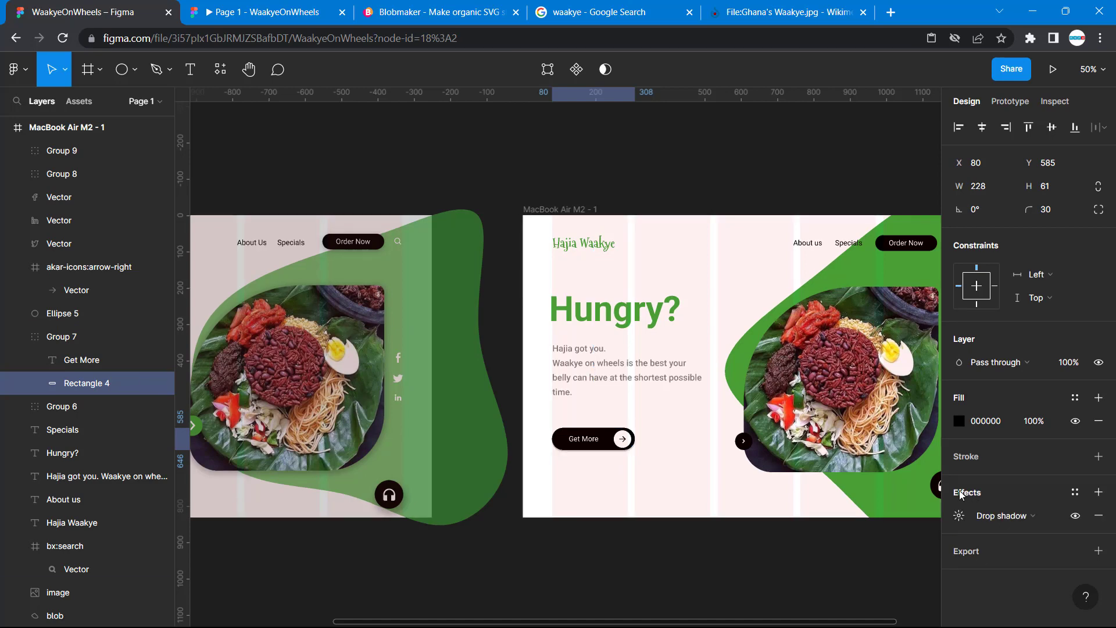
pyautogui.click(959, 515)
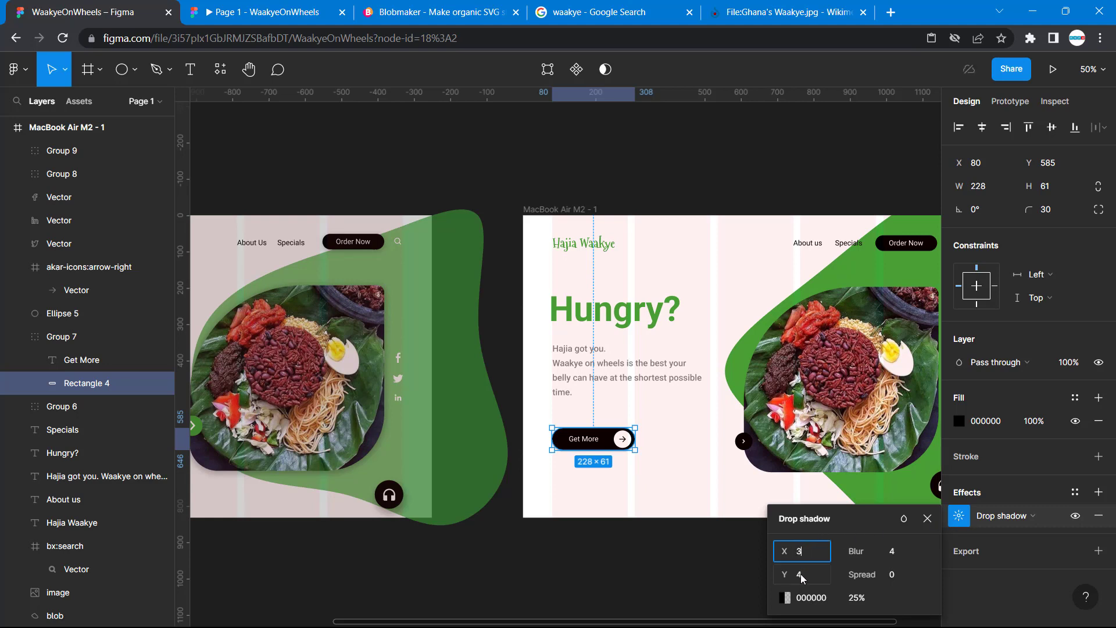
pyautogui.write('3')
pyautogui.click(801, 574)
pyautogui.click(897, 554)
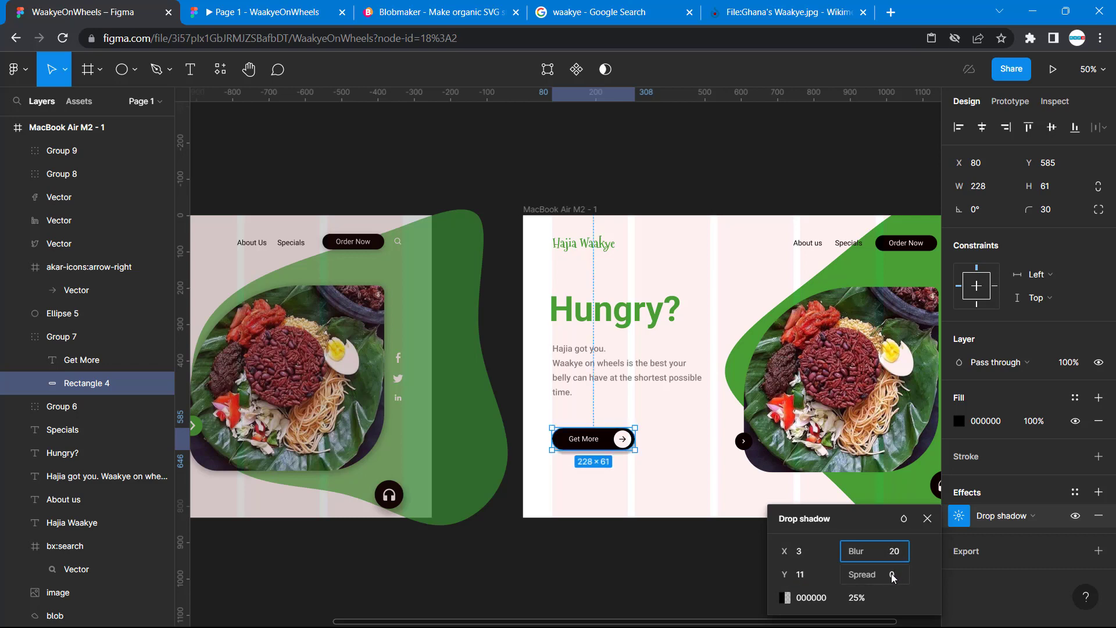
pyautogui.click(702, 563)
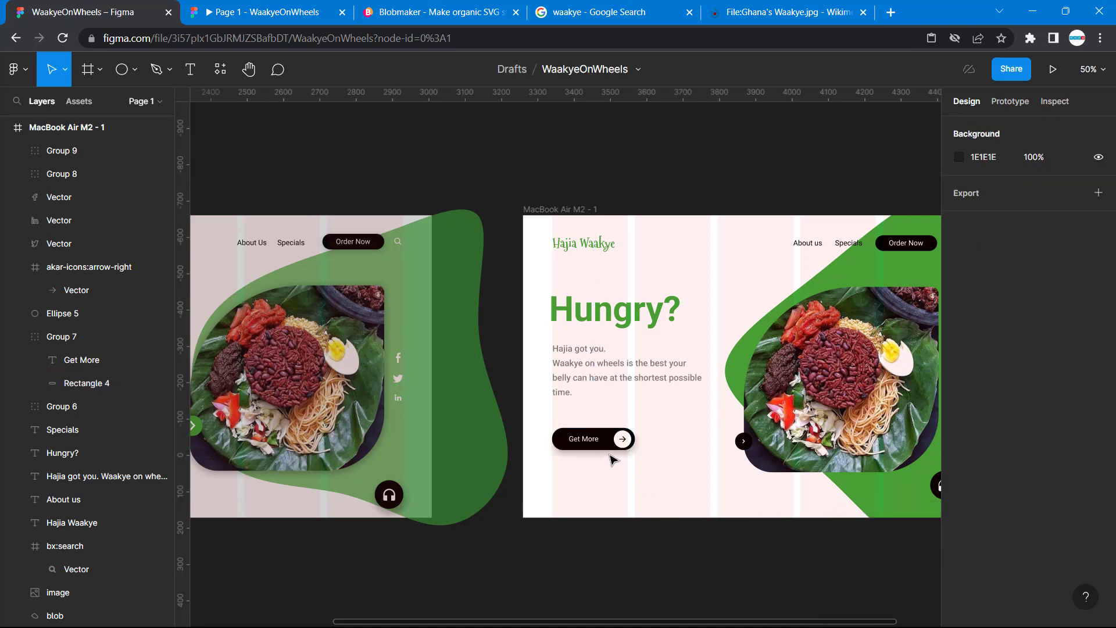
pyautogui.hscroll(-3, 523, 528)
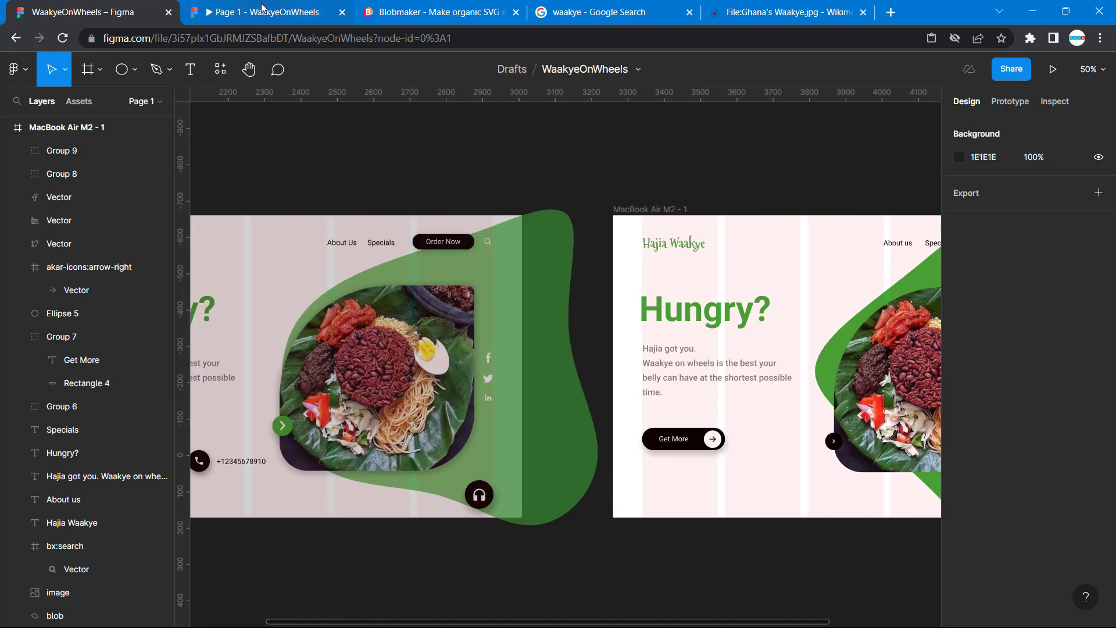
pyautogui.click(264, 12)
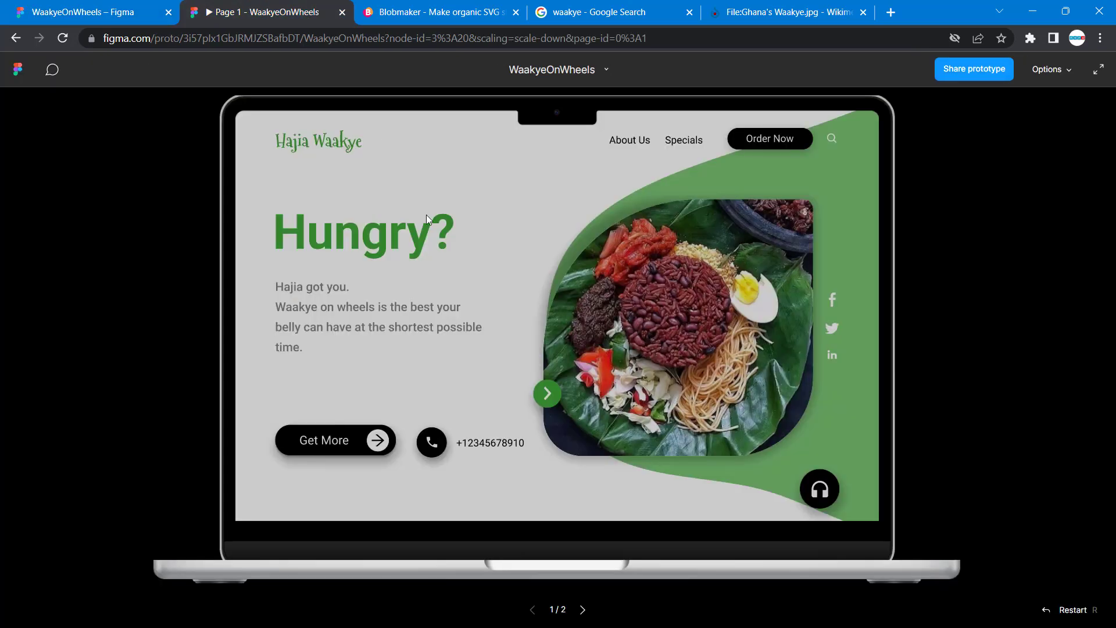
pyautogui.click(583, 611)
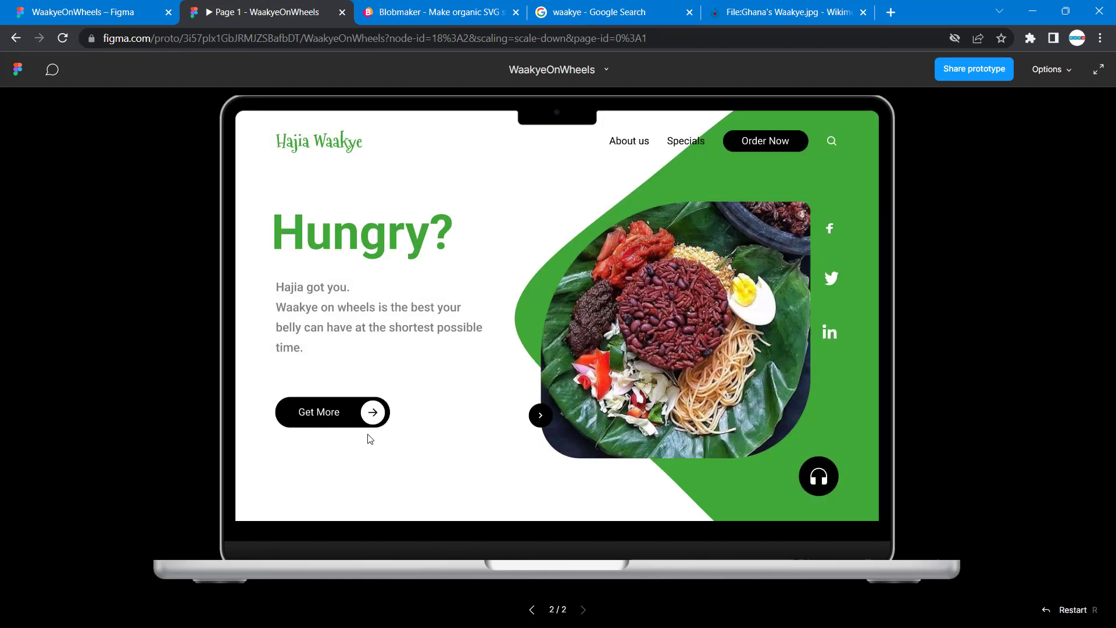
pyautogui.click(60, 44)
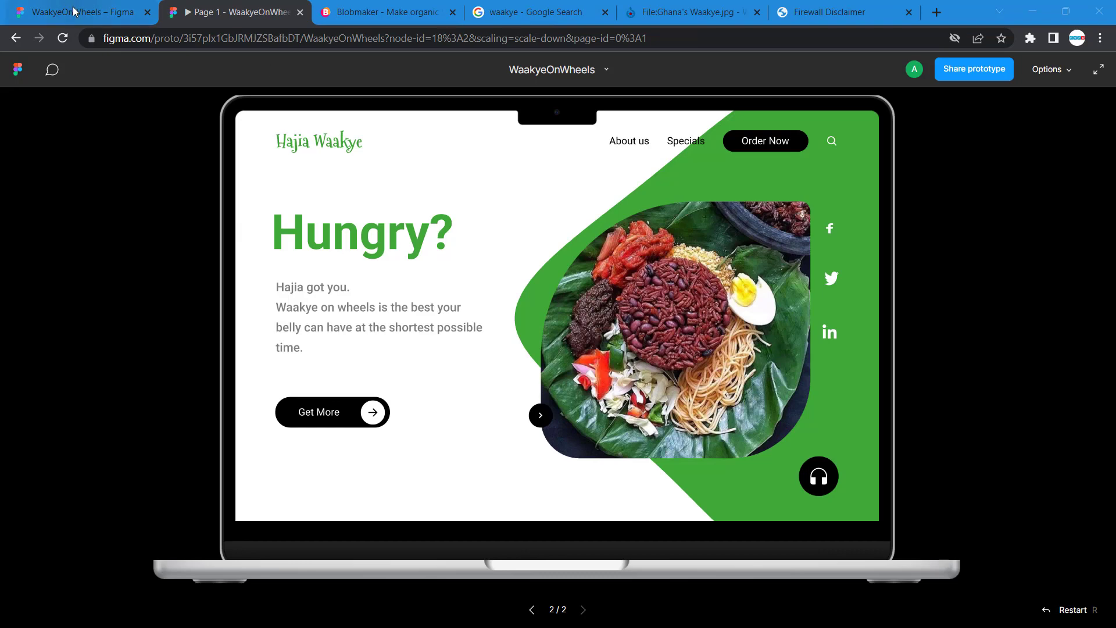
pyautogui.click(74, 11)
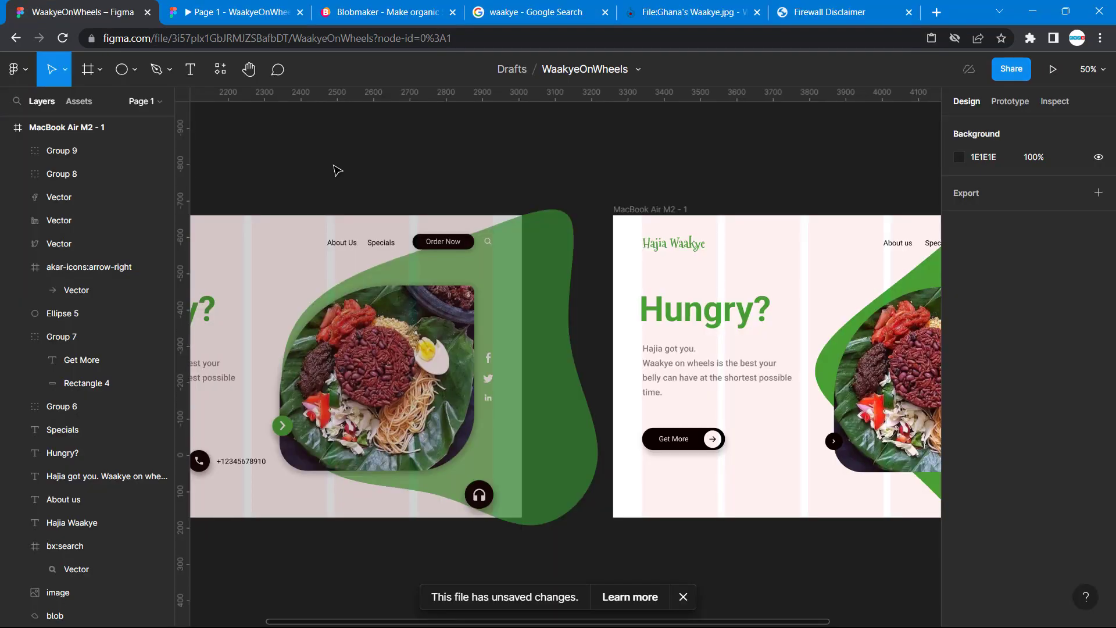
pyautogui.click(662, 447)
pyautogui.hscroll(-2, 639, 457)
pyautogui.scroll(-1, 640, 456)
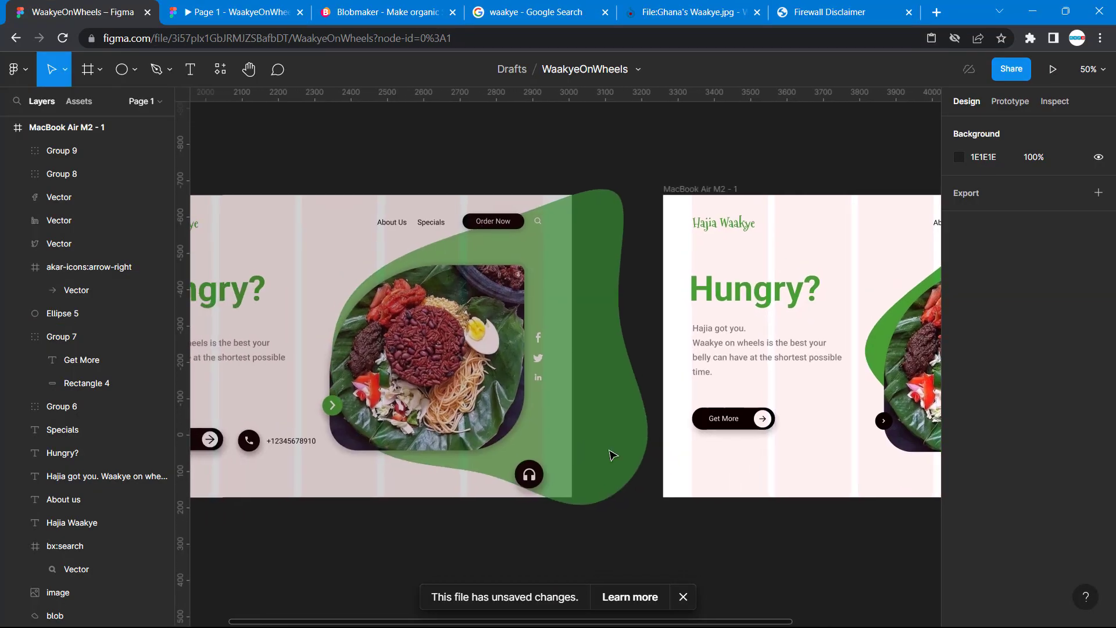
pyautogui.click(225, 447)
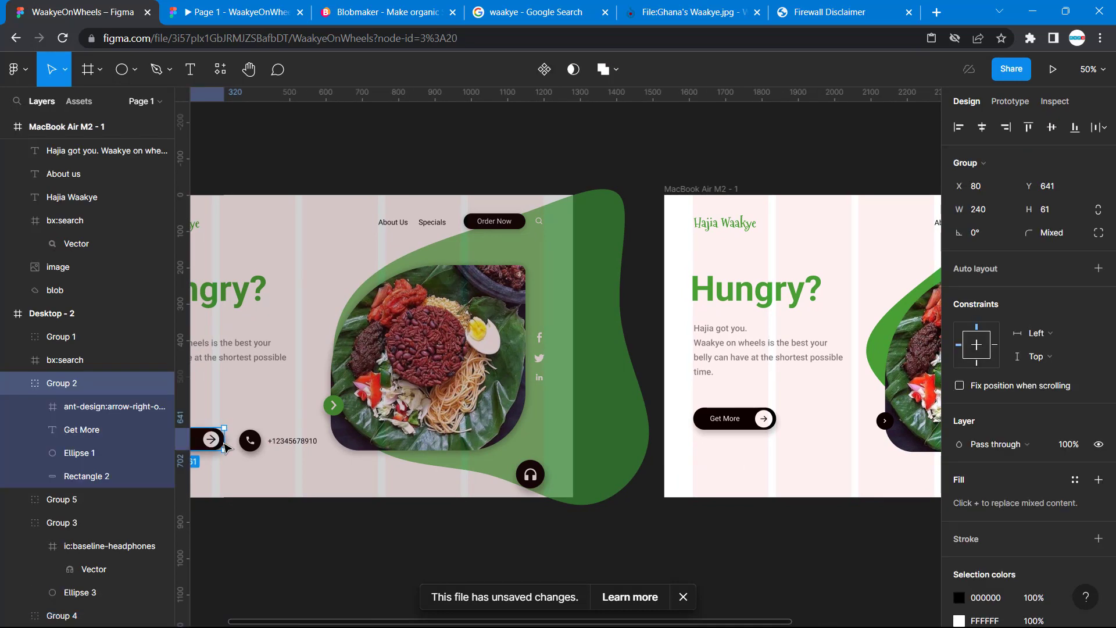
pyautogui.click(152, 474)
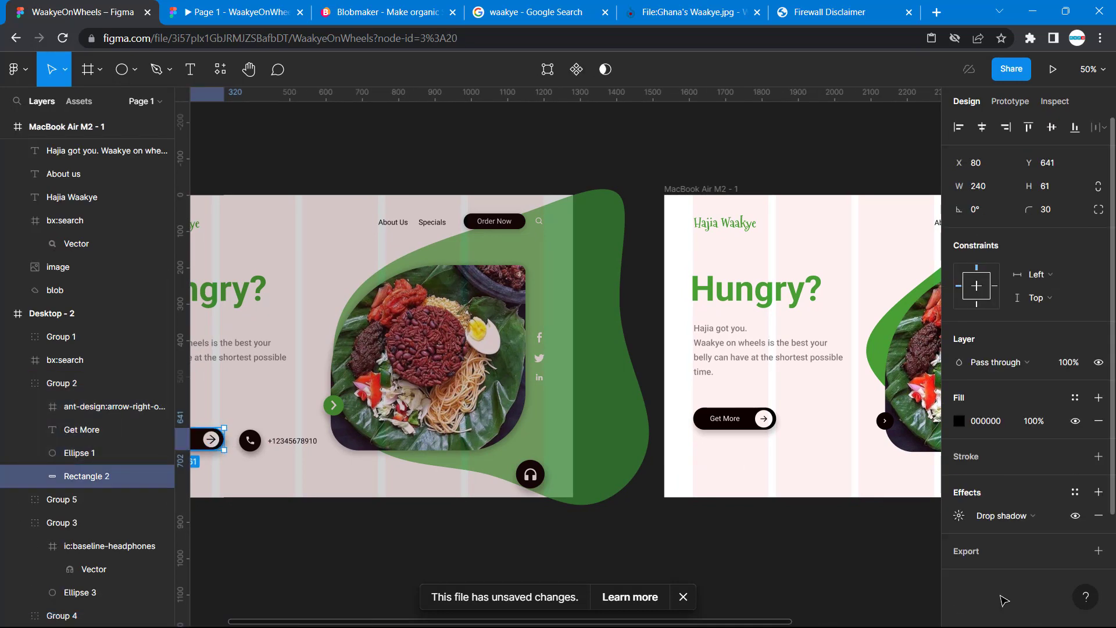
pyautogui.click(959, 515)
pyautogui.click(799, 555)
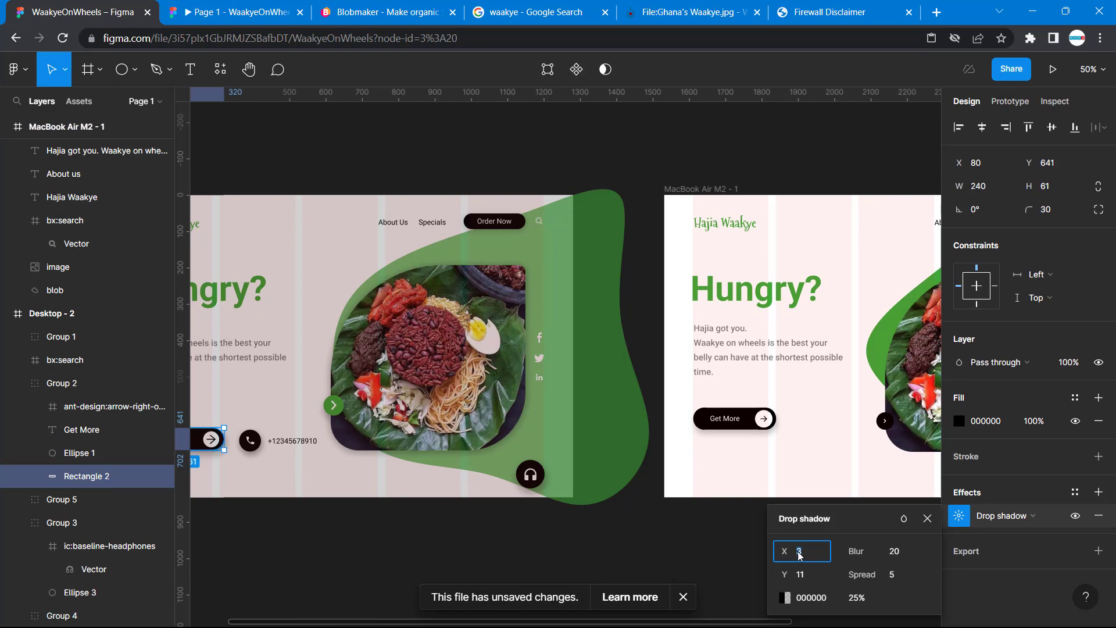
pyautogui.hscroll(5, 567, 374)
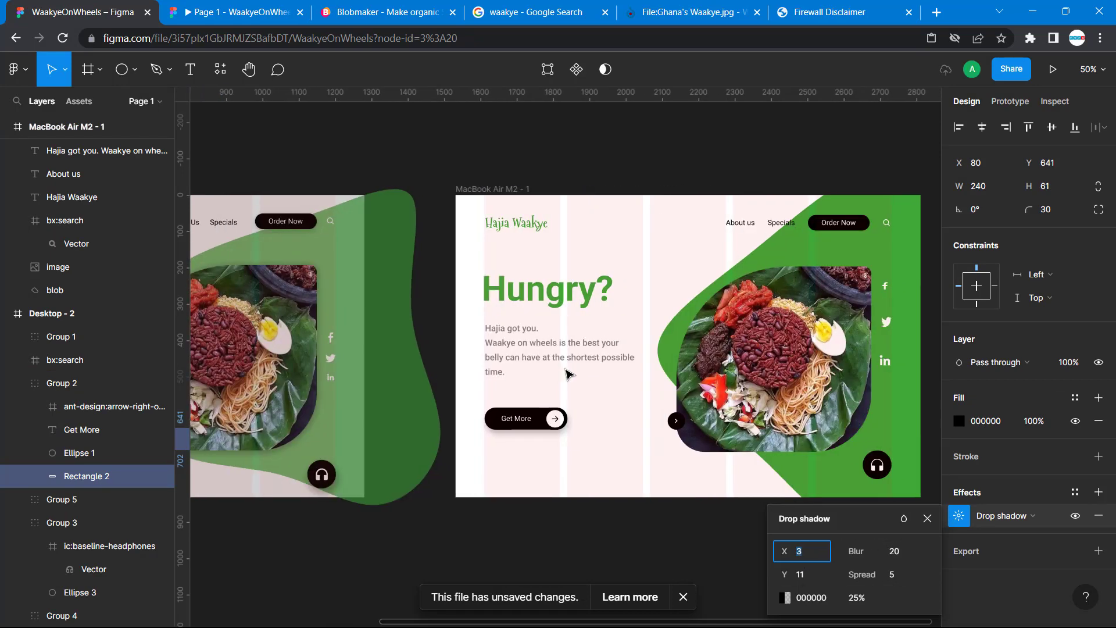
# - Set the Get More button shadow's spread to 5
pyautogui.click(533, 426)
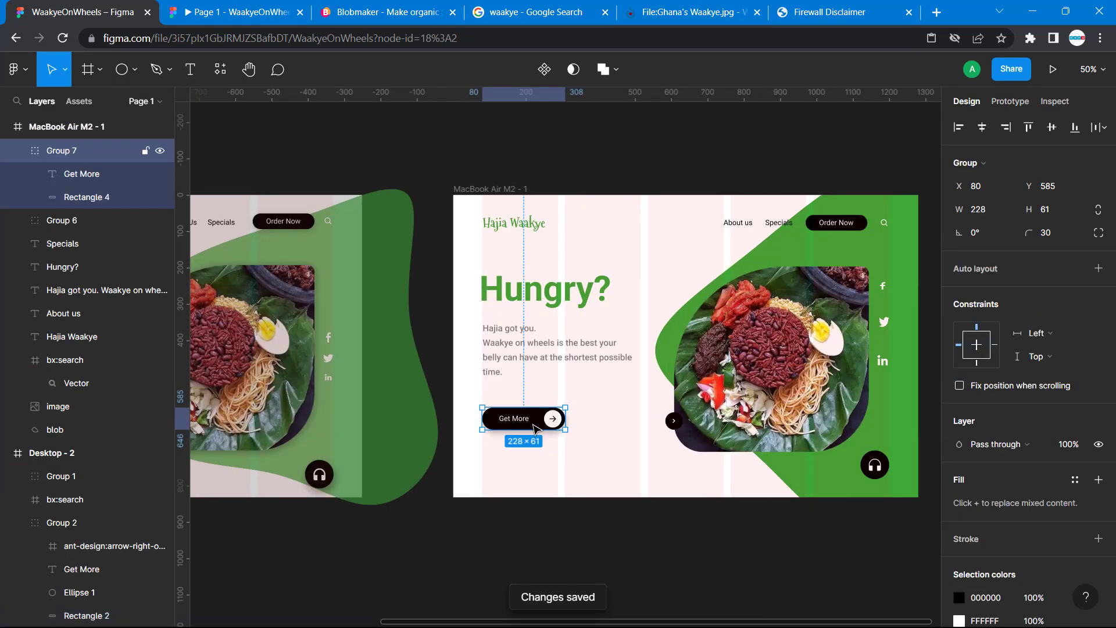
pyautogui.doubleClick(534, 426)
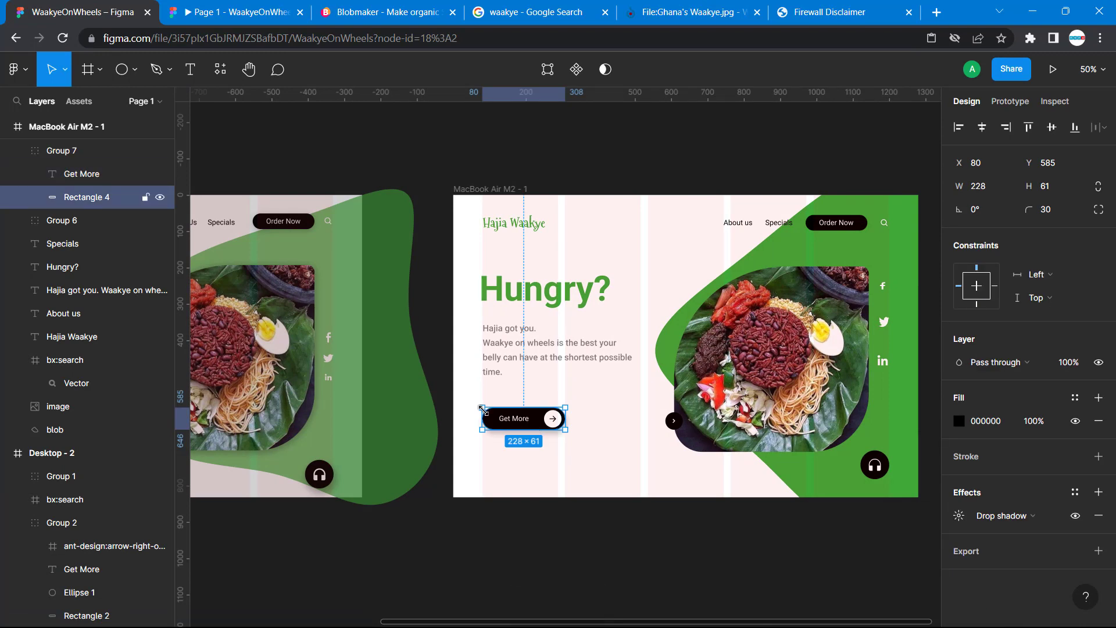
pyautogui.click(958, 515)
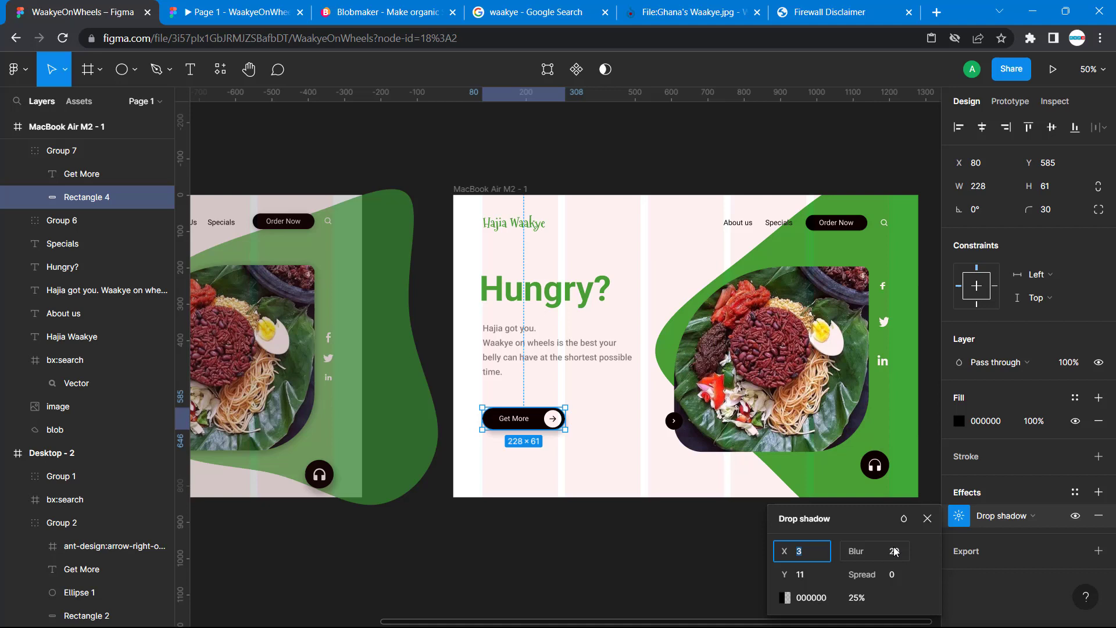
pyautogui.click(894, 575)
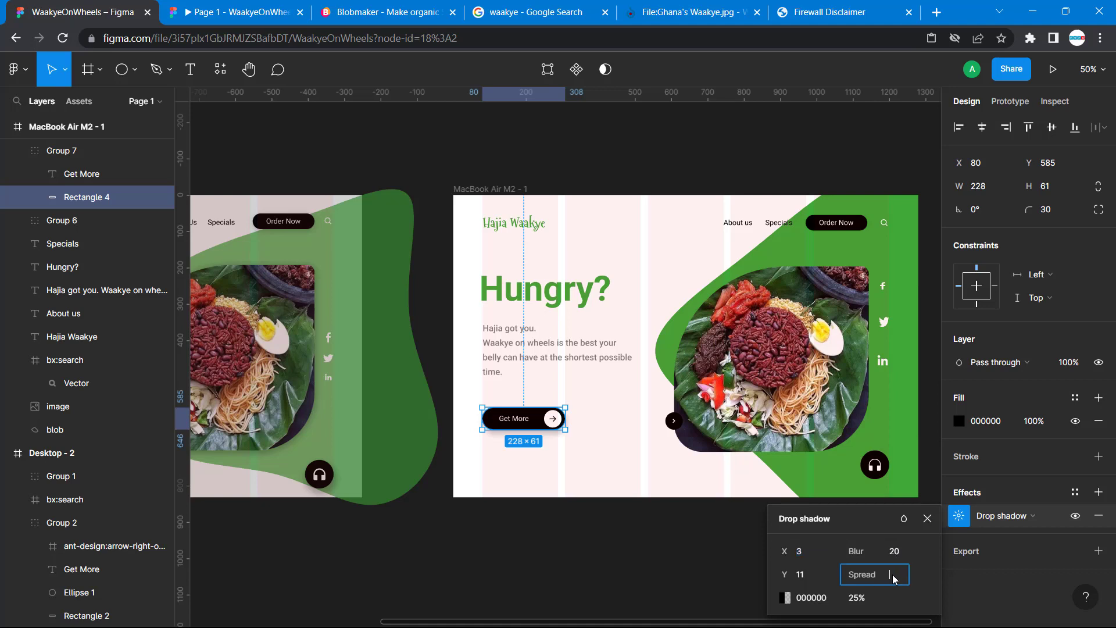
pyautogui.click(693, 549)
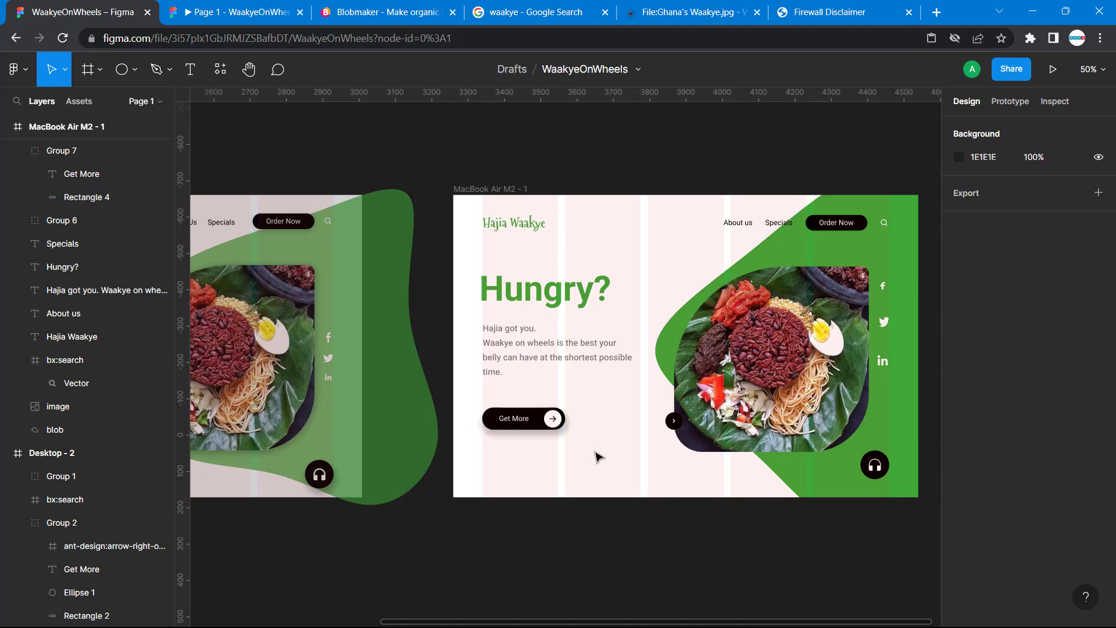
# - Reselect the Get More button's background rectangle to recheck its drop shadow settings
pyautogui.click(530, 429)
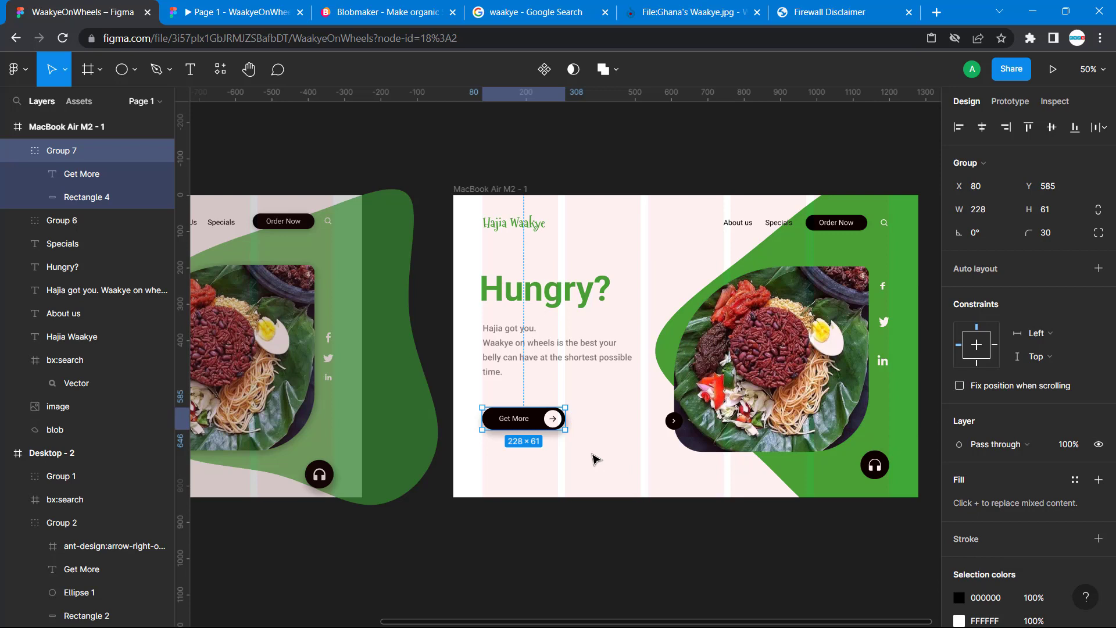
pyautogui.doubleClick(539, 428)
pyautogui.click(962, 517)
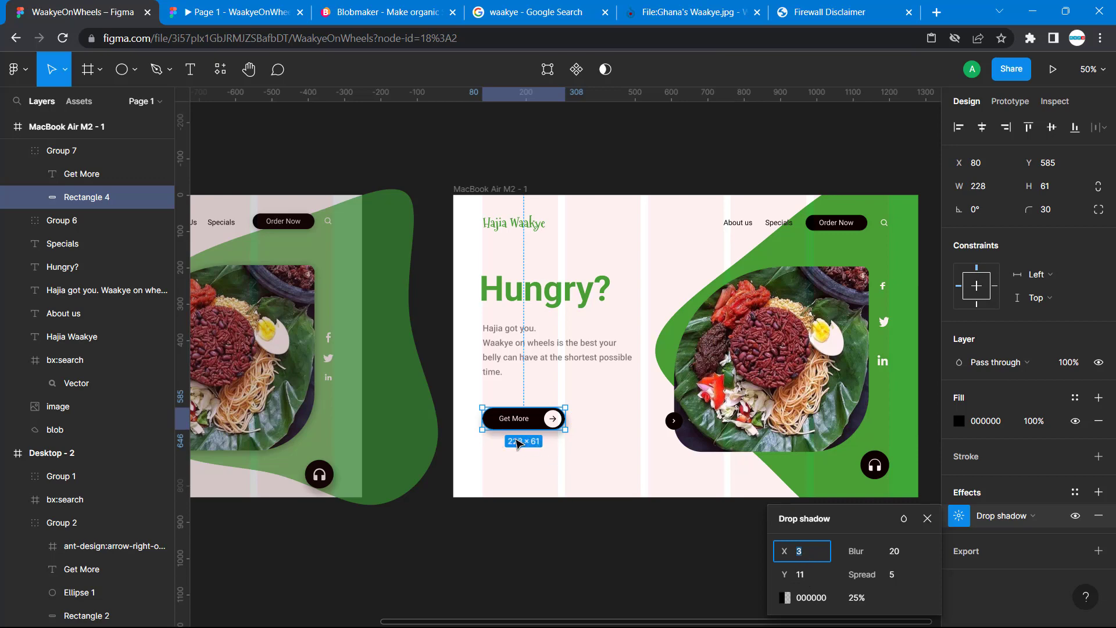
# - Zoom to 100% and select the black headphone circle, Ellipse 7, inside Group 9
pyautogui.hotkey('shift', '0')
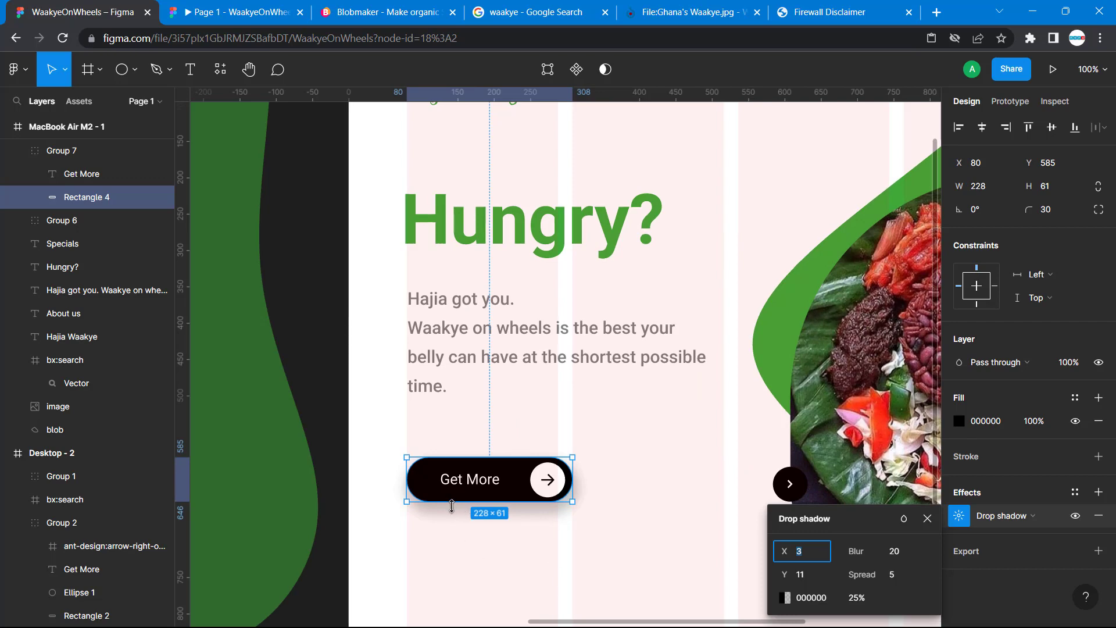
pyautogui.hscroll(15, 578, 503)
pyautogui.scroll(-3, 580, 507)
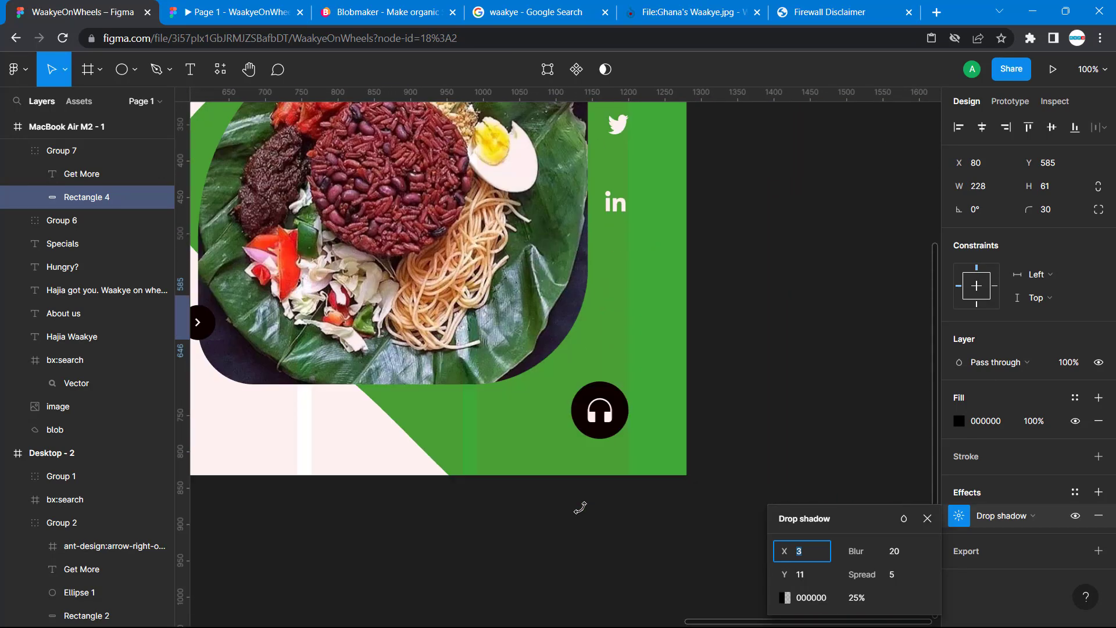
pyautogui.scroll(-2, 580, 507)
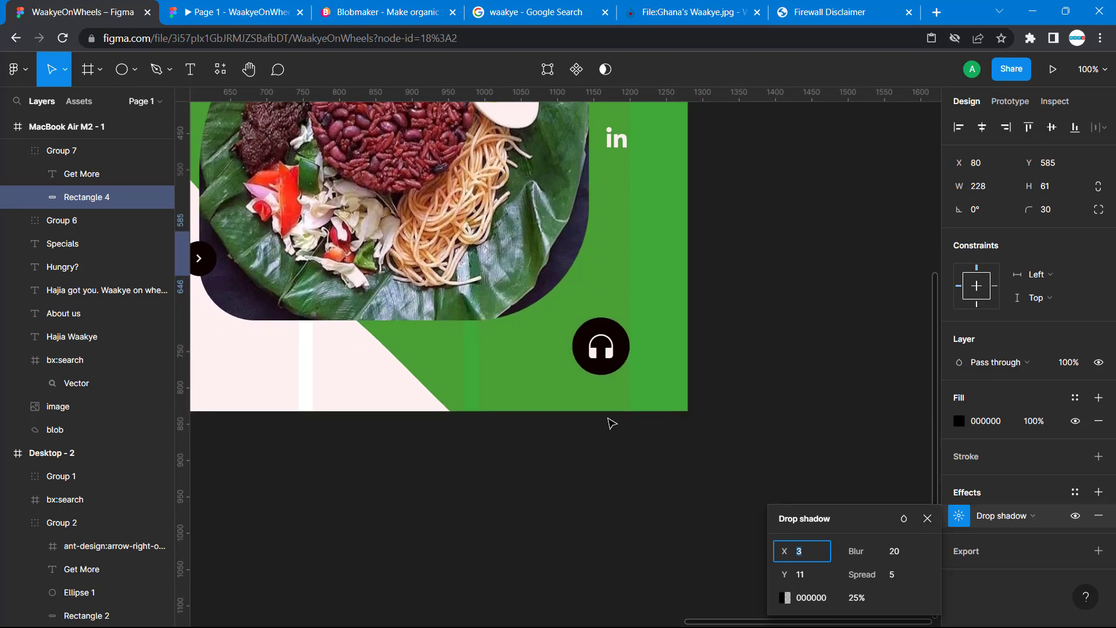
pyautogui.click(609, 373)
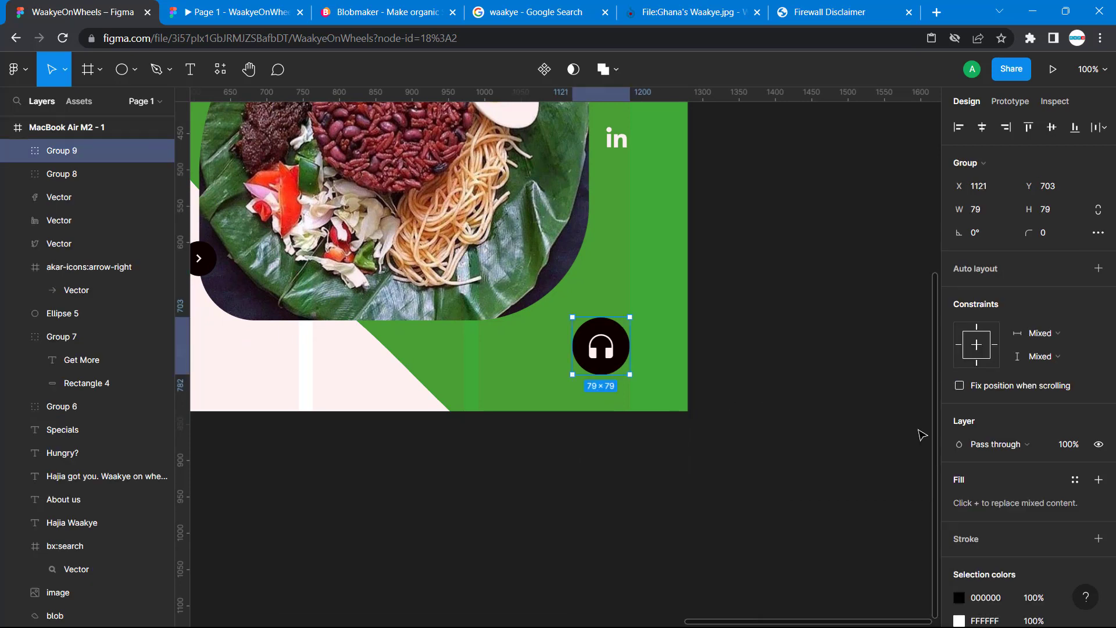
pyautogui.doubleClick(604, 369)
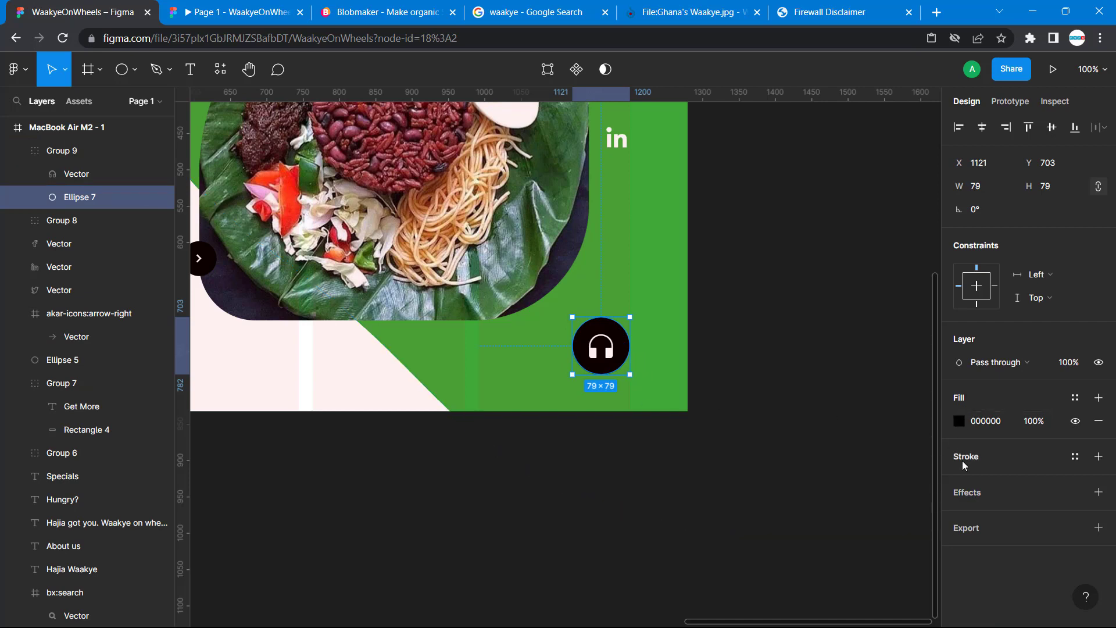
# - Give the headphone circle a drop shadow with Y 11, blur 25, spread 5, and preview it in the prototype
pyautogui.click(956, 494)
pyautogui.click(959, 515)
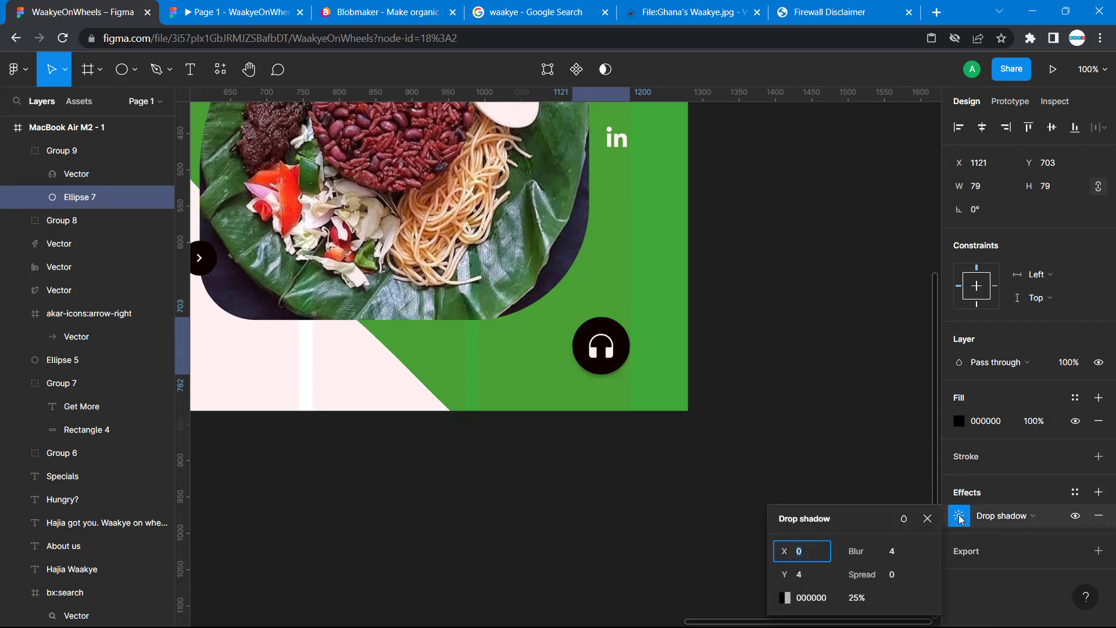
pyautogui.click(802, 577)
pyautogui.write('1')
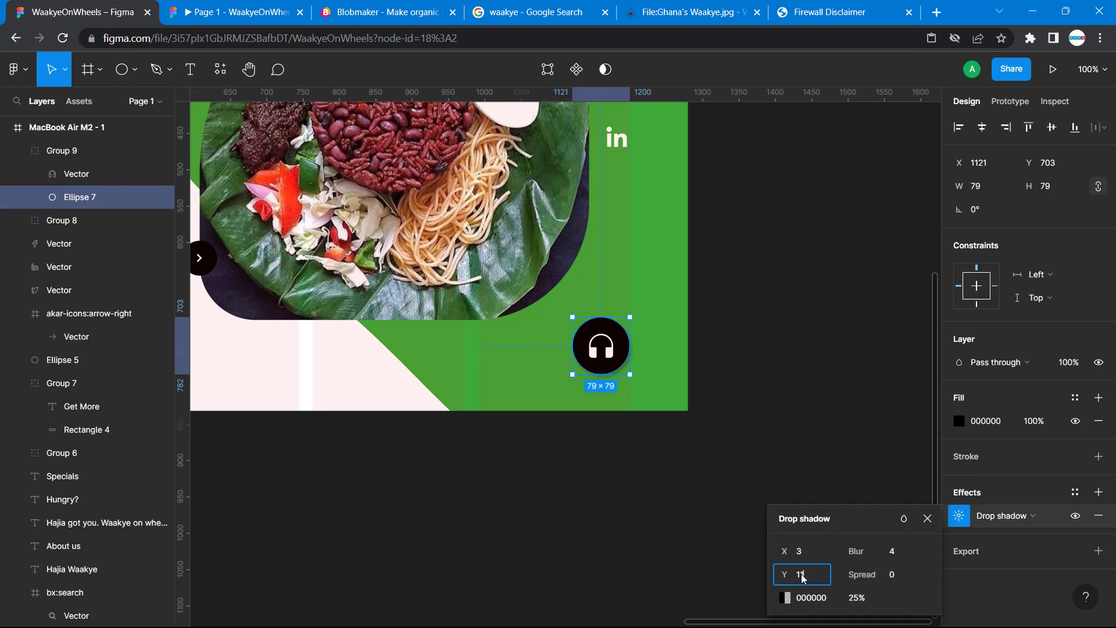
pyautogui.write('1')
pyautogui.click(893, 555)
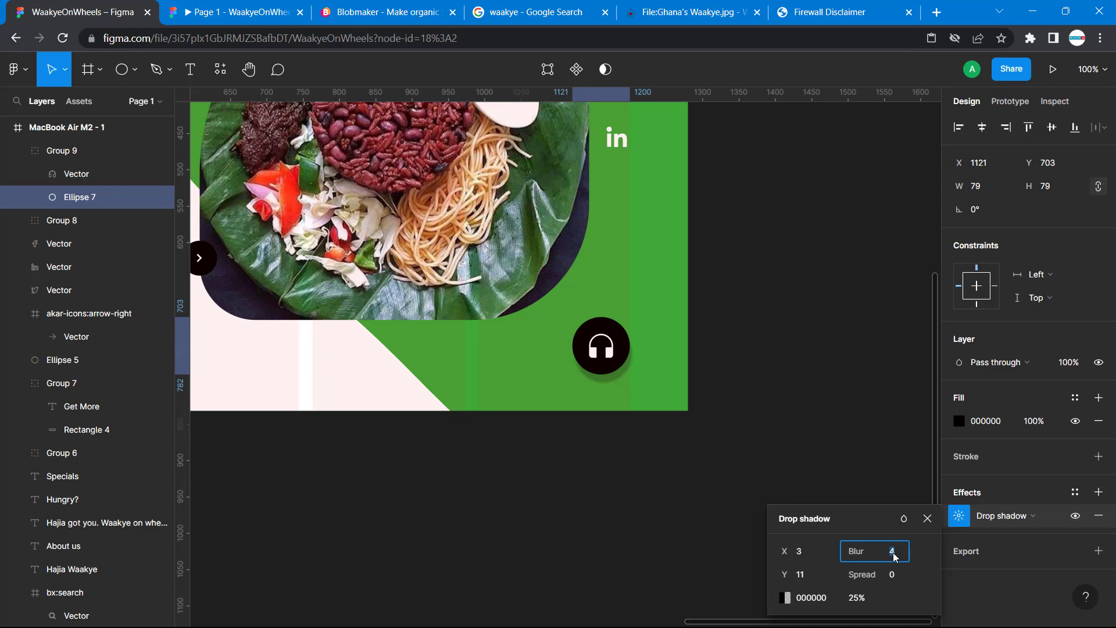
pyautogui.write('25')
pyautogui.click(892, 576)
pyautogui.press('Return')
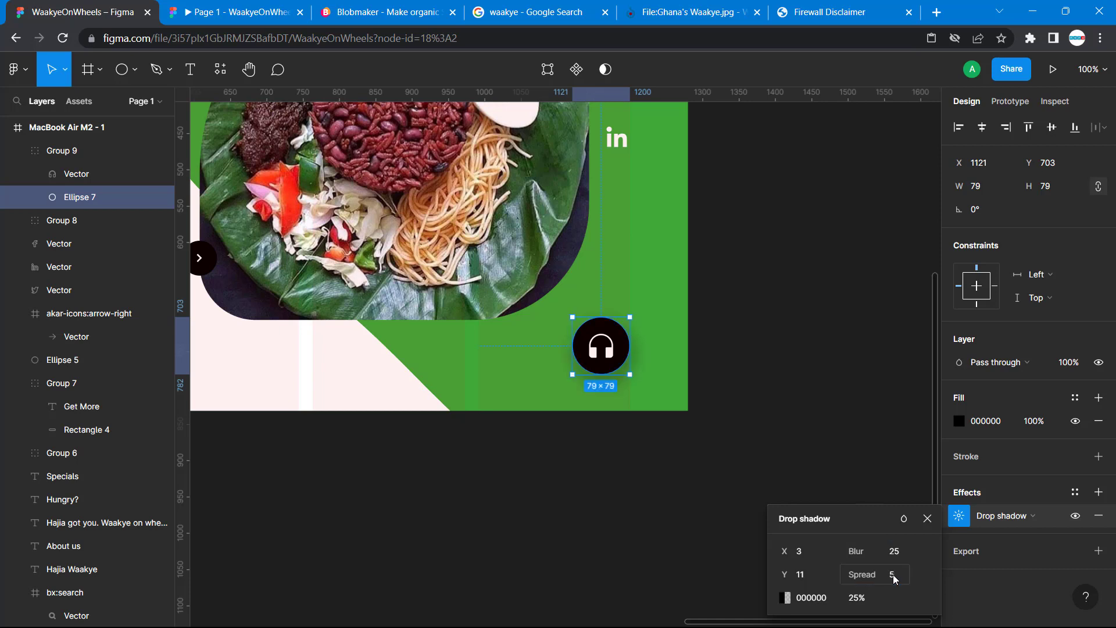
pyautogui.click(660, 520)
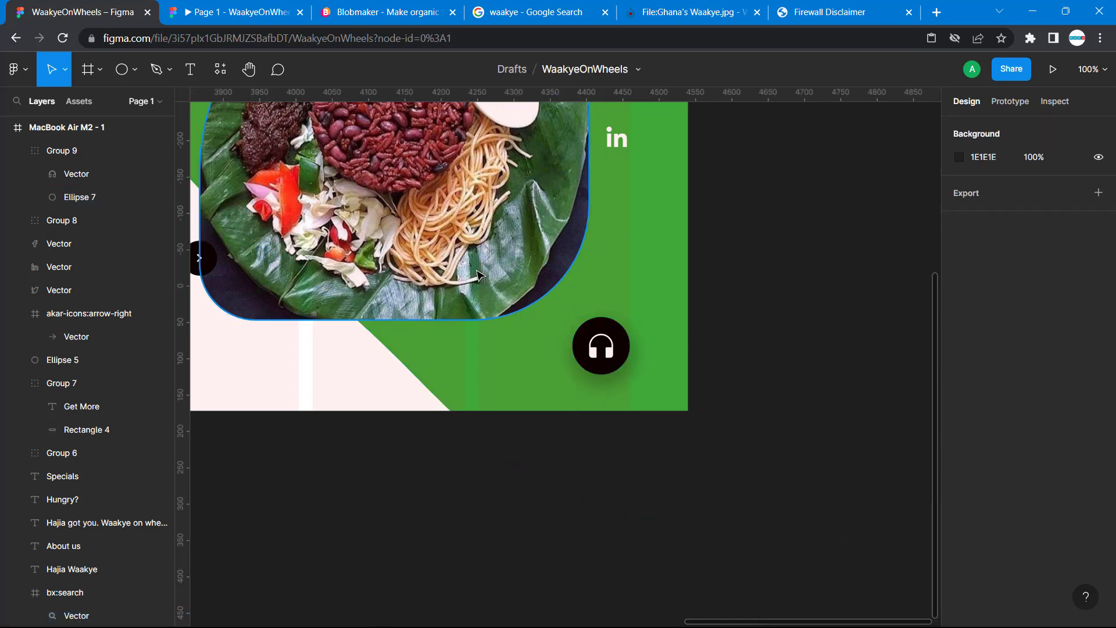
pyautogui.click(205, 8)
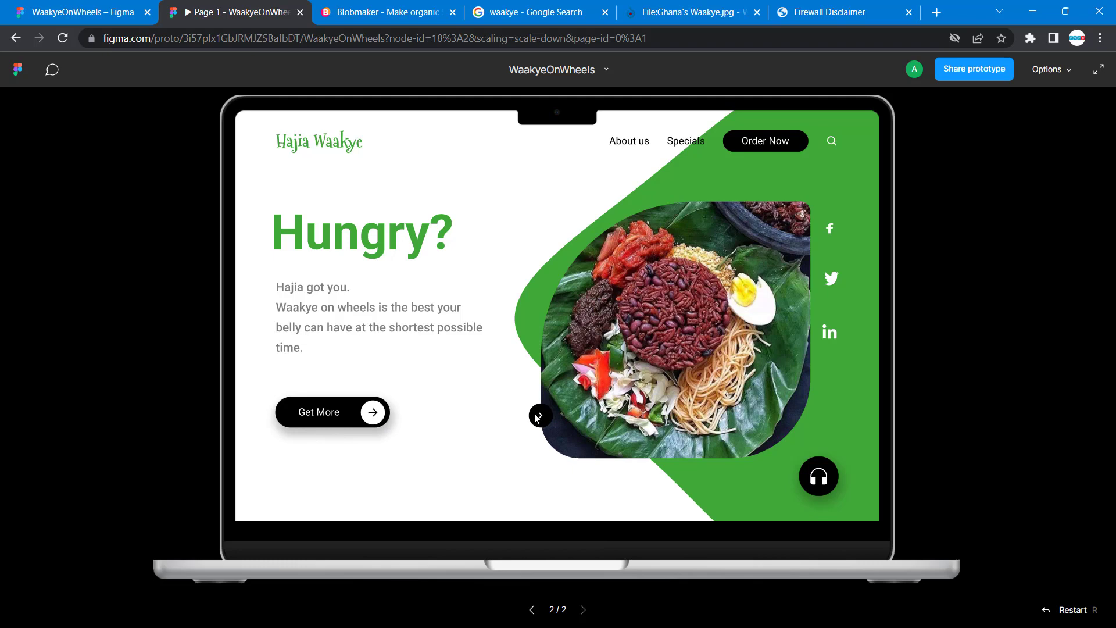
pyautogui.click(113, 11)
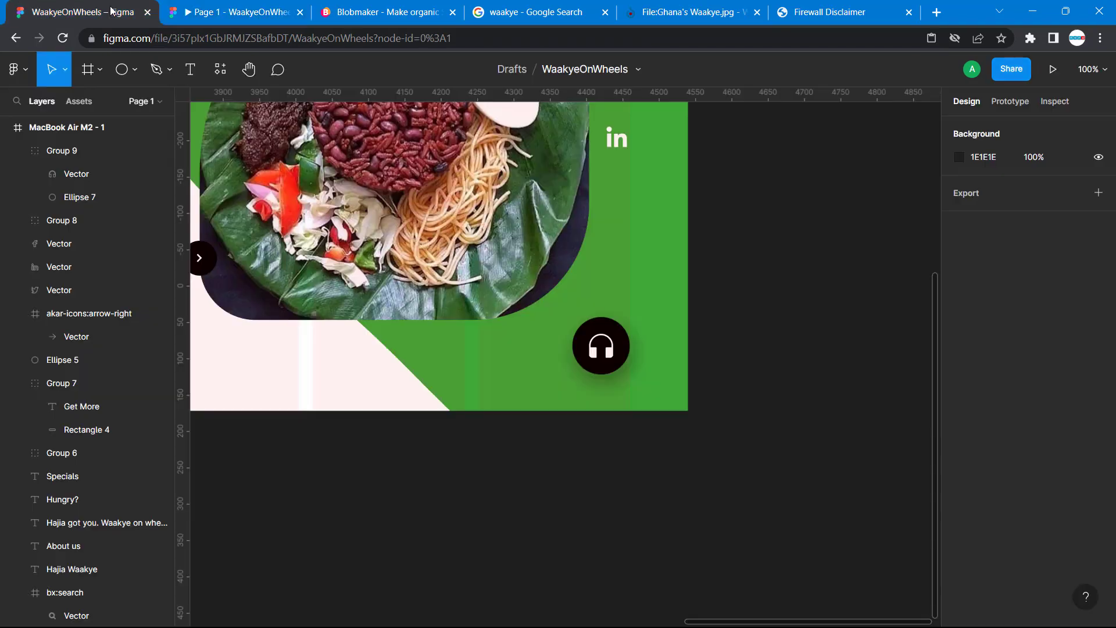
# - Give the arrow circle Ellipse 6 a drop shadow with X 3, Y 11, blur 20
pyautogui.hscroll(-5, 408, 308)
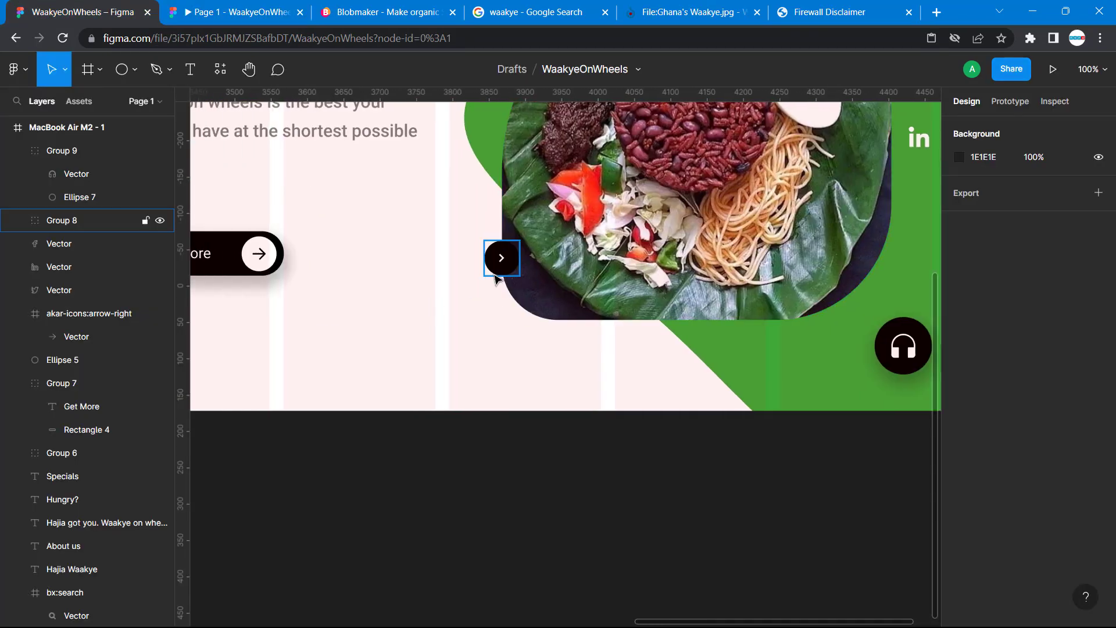
pyautogui.click(495, 273)
pyautogui.doubleClick(495, 273)
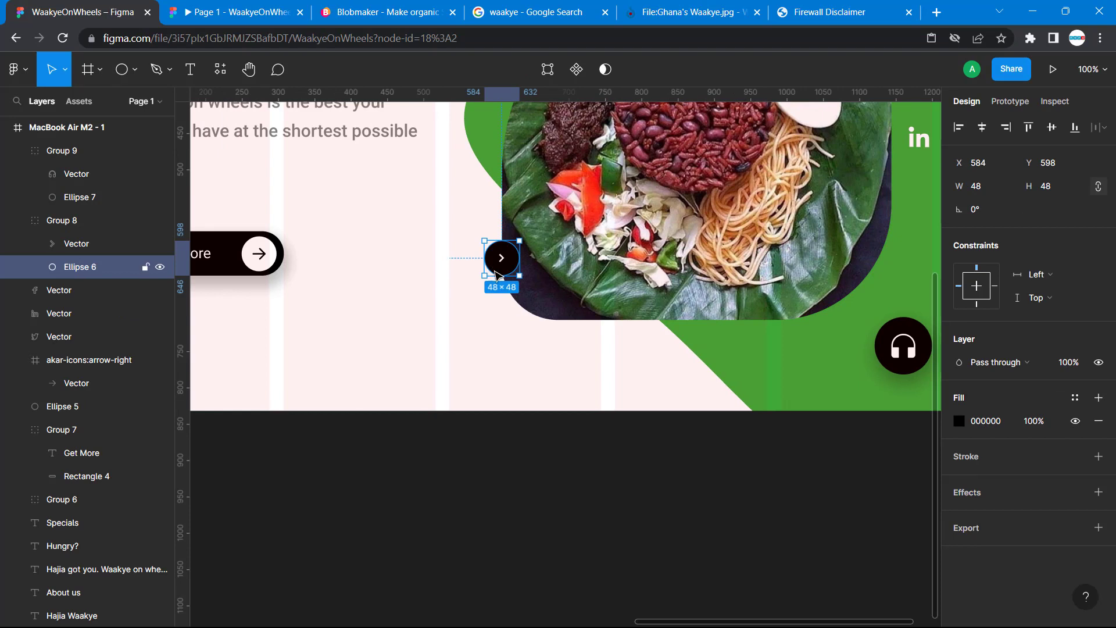
pyautogui.click(959, 490)
pyautogui.click(959, 516)
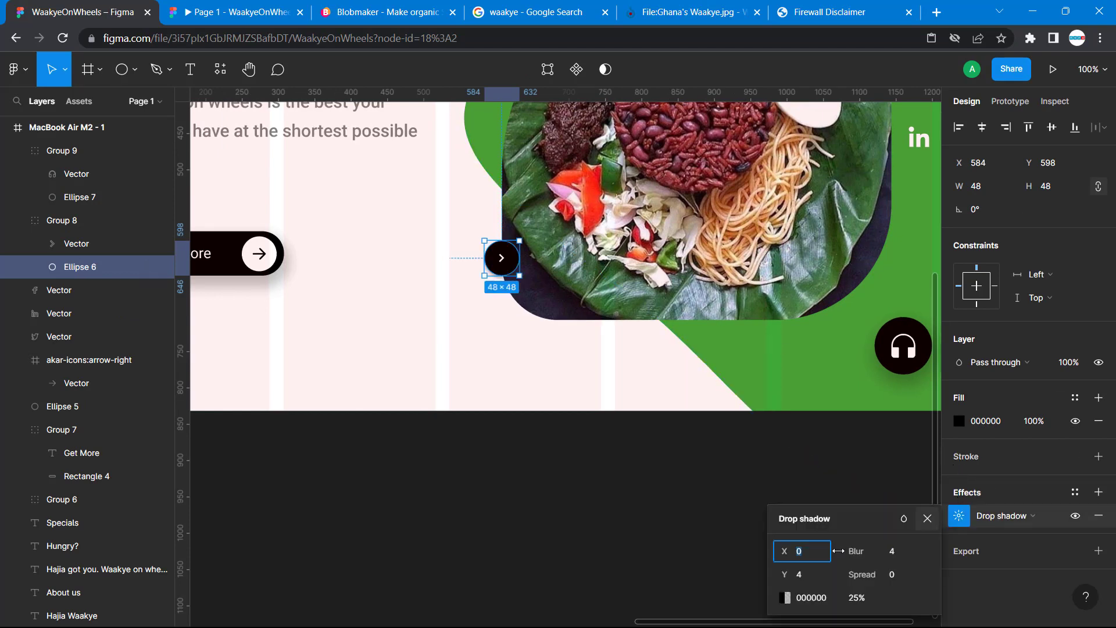
pyautogui.click(815, 555)
pyautogui.click(805, 573)
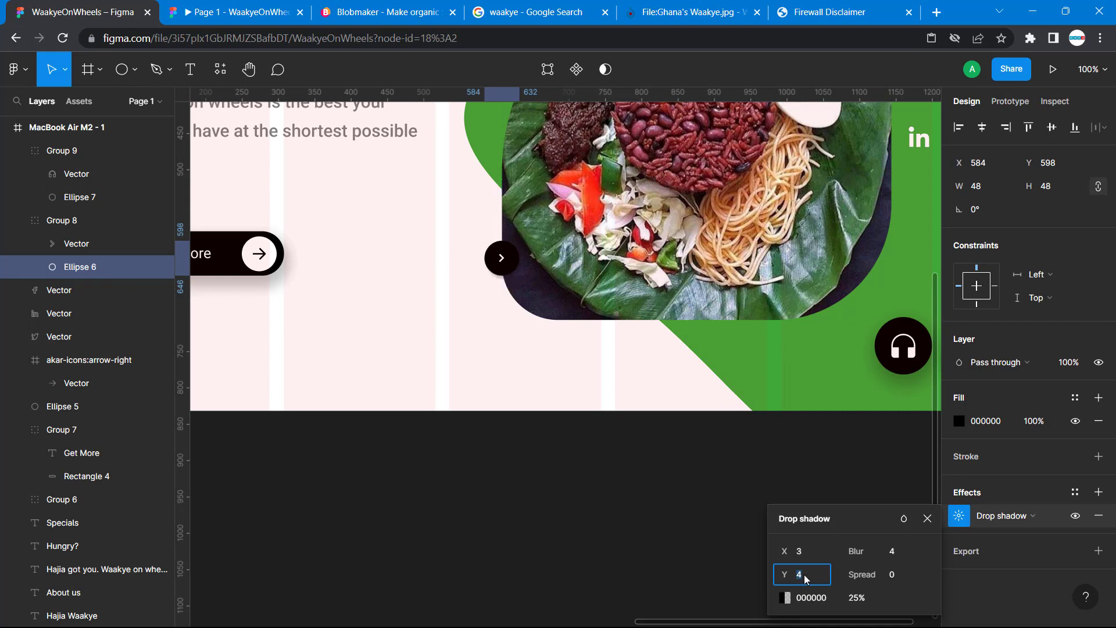
pyautogui.write('11')
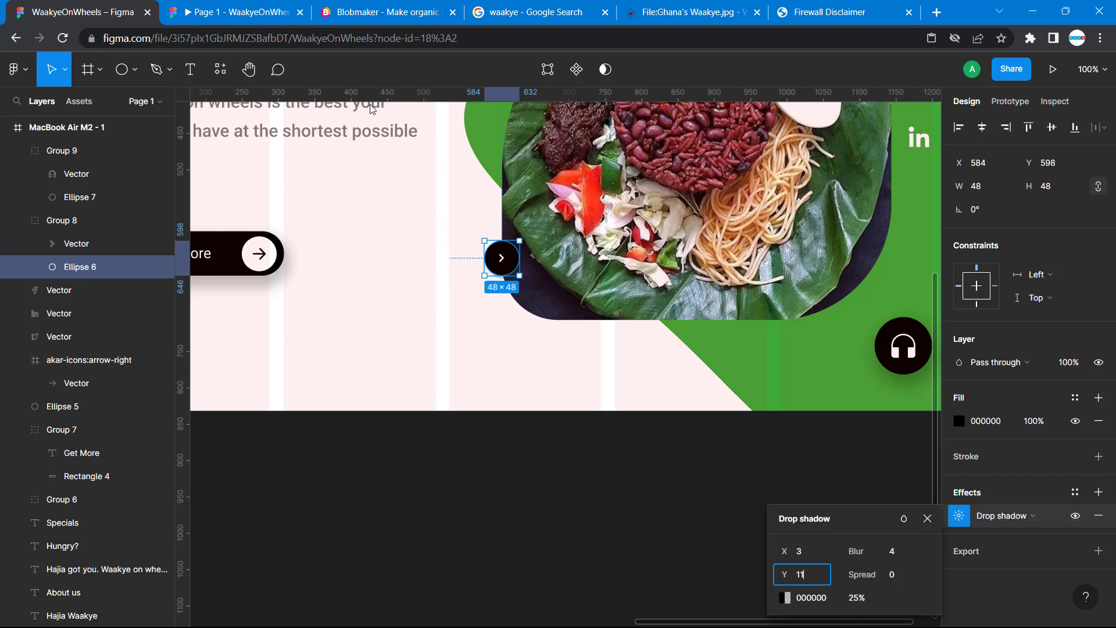
pyautogui.click(893, 557)
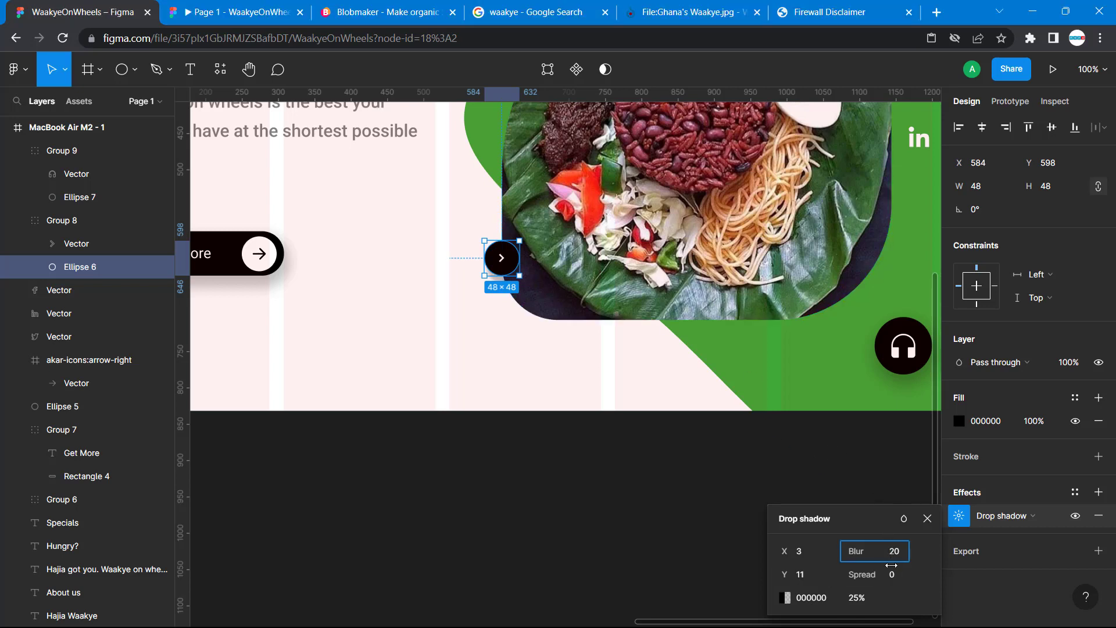
pyautogui.click(893, 575)
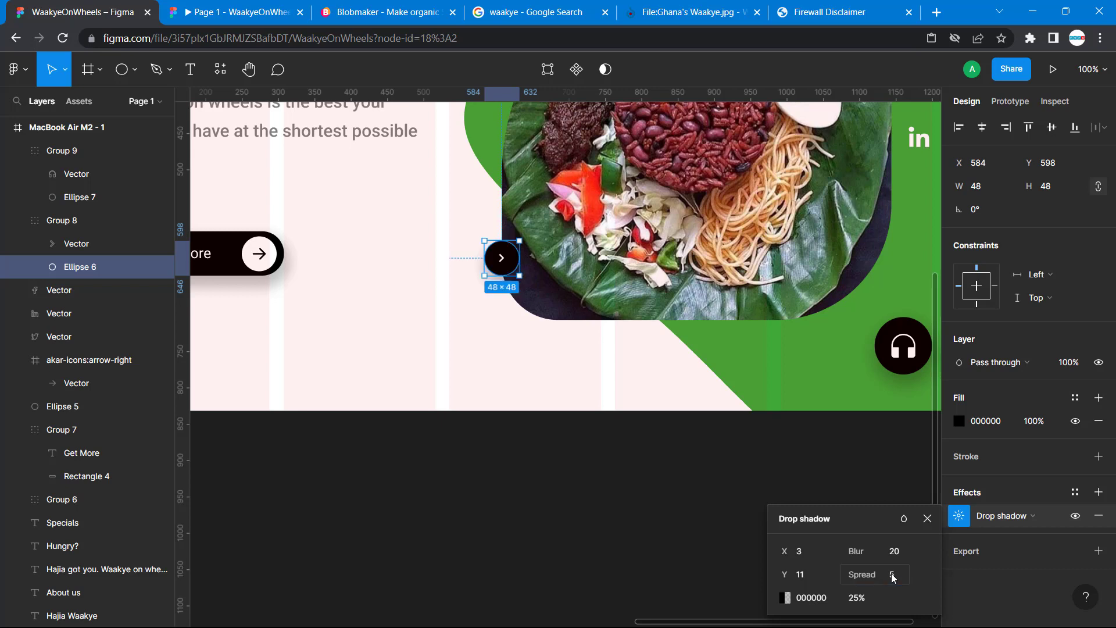
# - Fill the arrow circle Ellipse 6 with the document's green colour
pyautogui.click(512, 315)
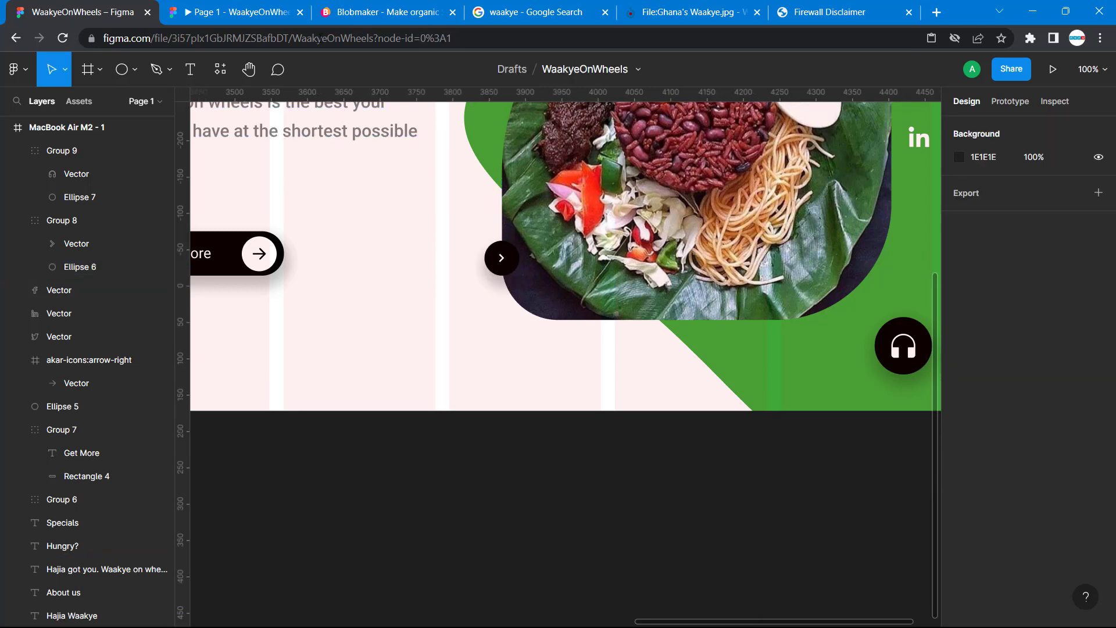
pyautogui.doubleClick(512, 268)
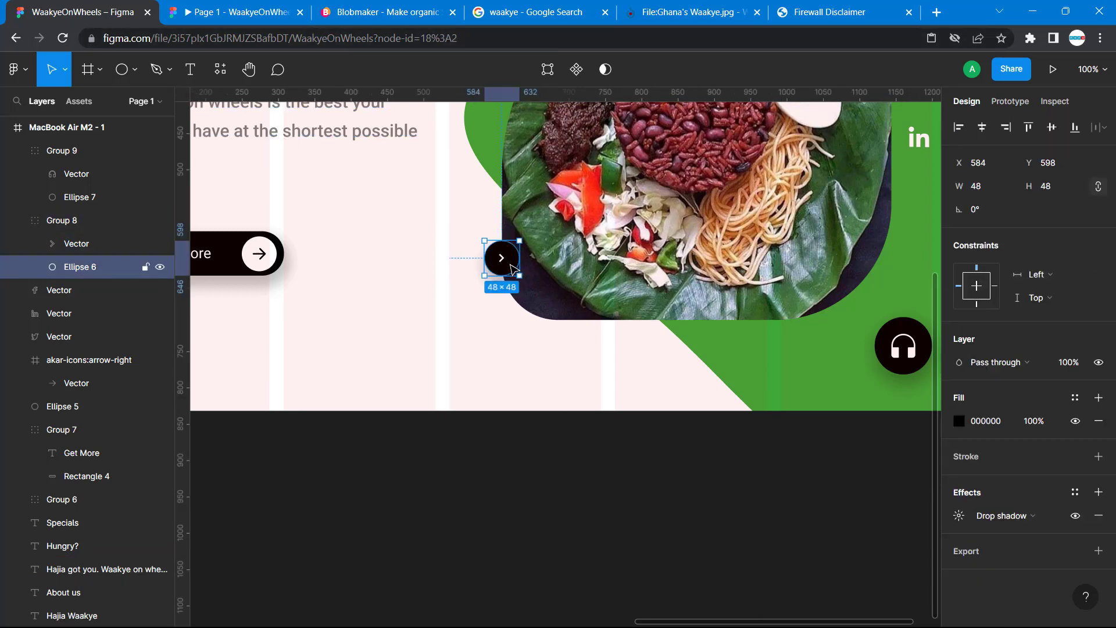
pyautogui.click(958, 420)
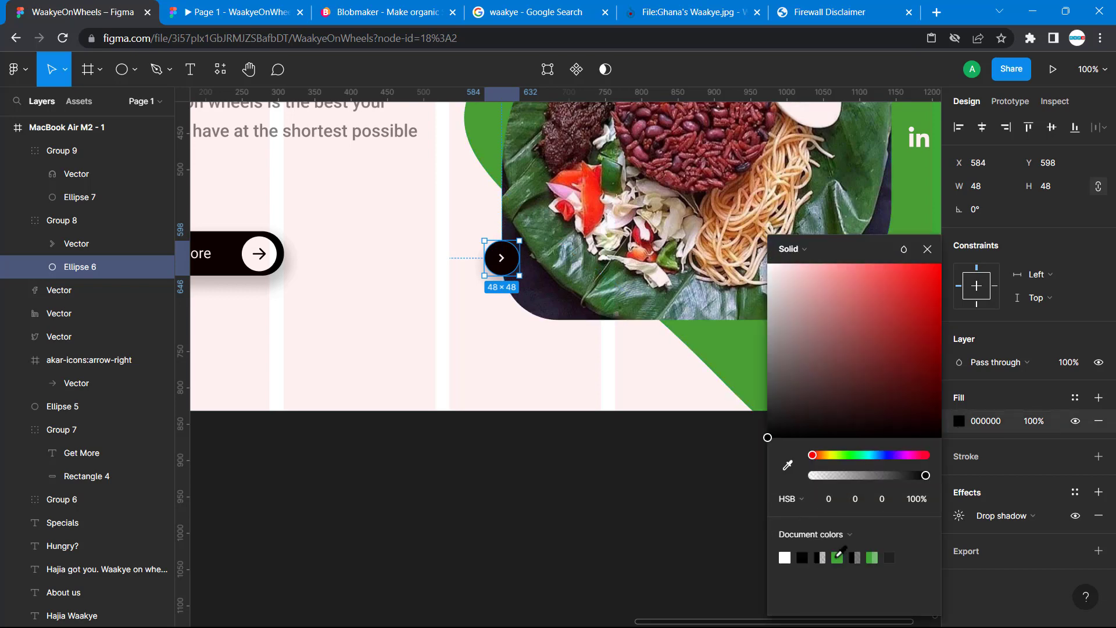
pyautogui.click(837, 558)
pyautogui.click(247, 9)
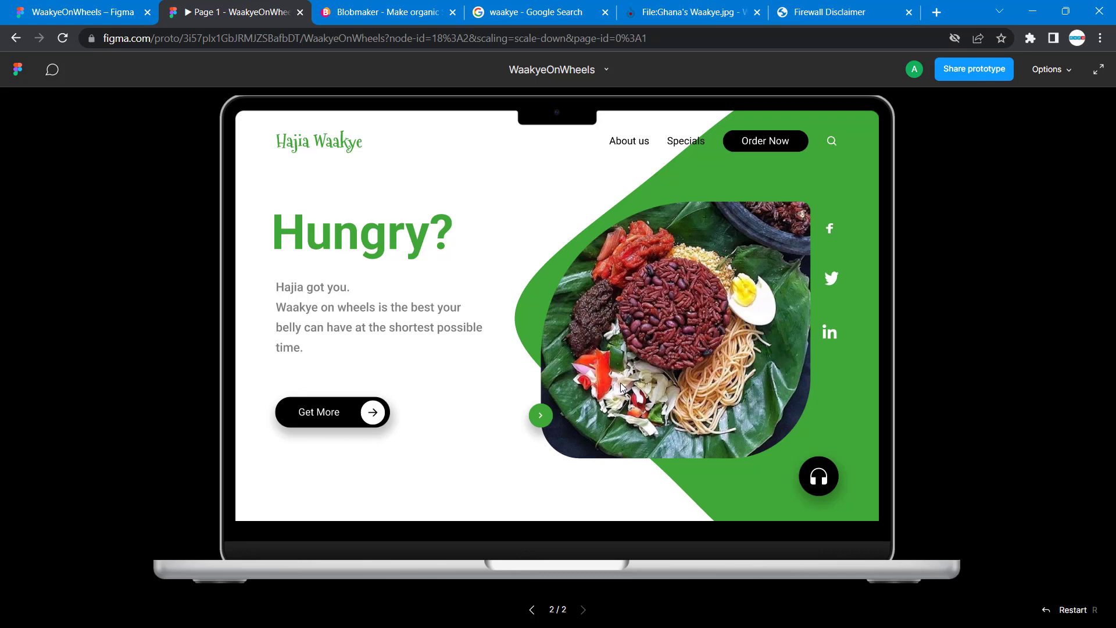